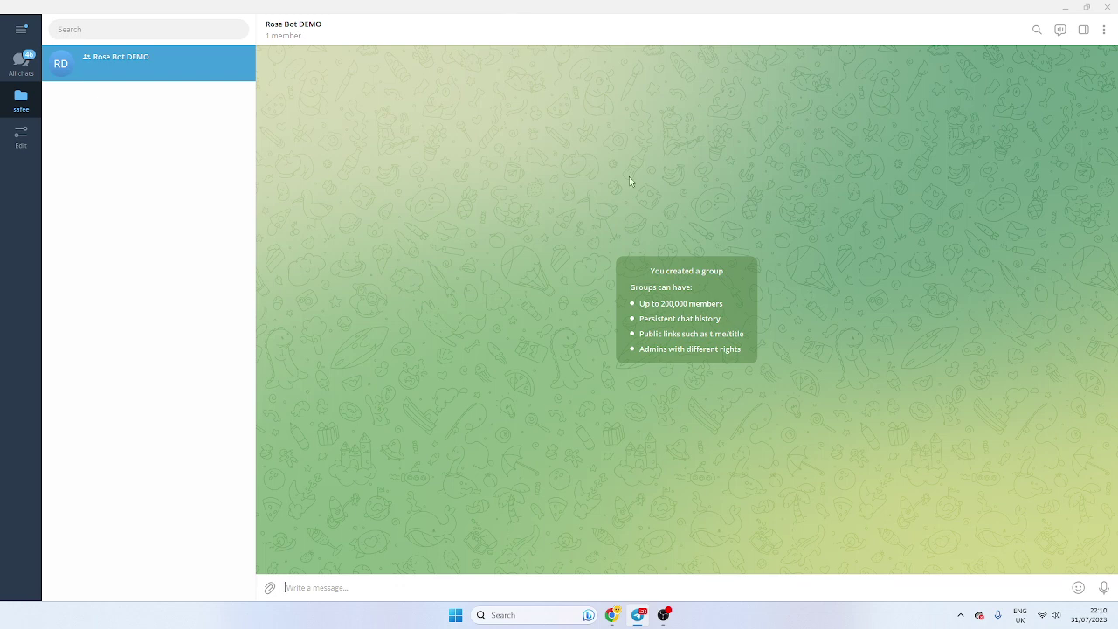
Search for the Rose bot and add it as a member of the Rose Bot DEMO group.
left_click(554, 41)
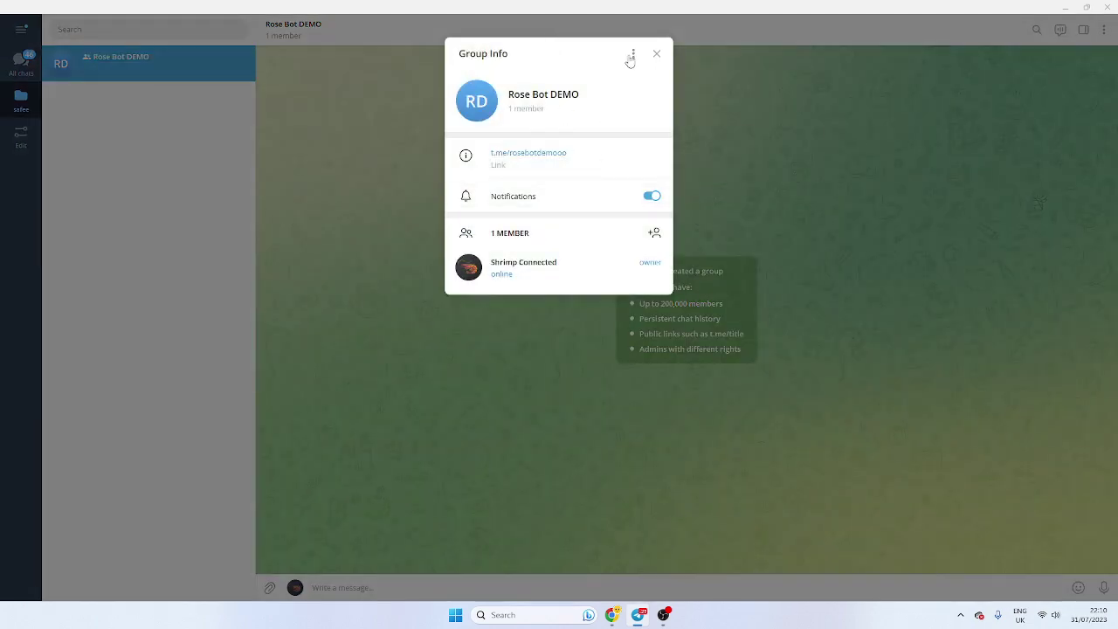
left_click(659, 234)
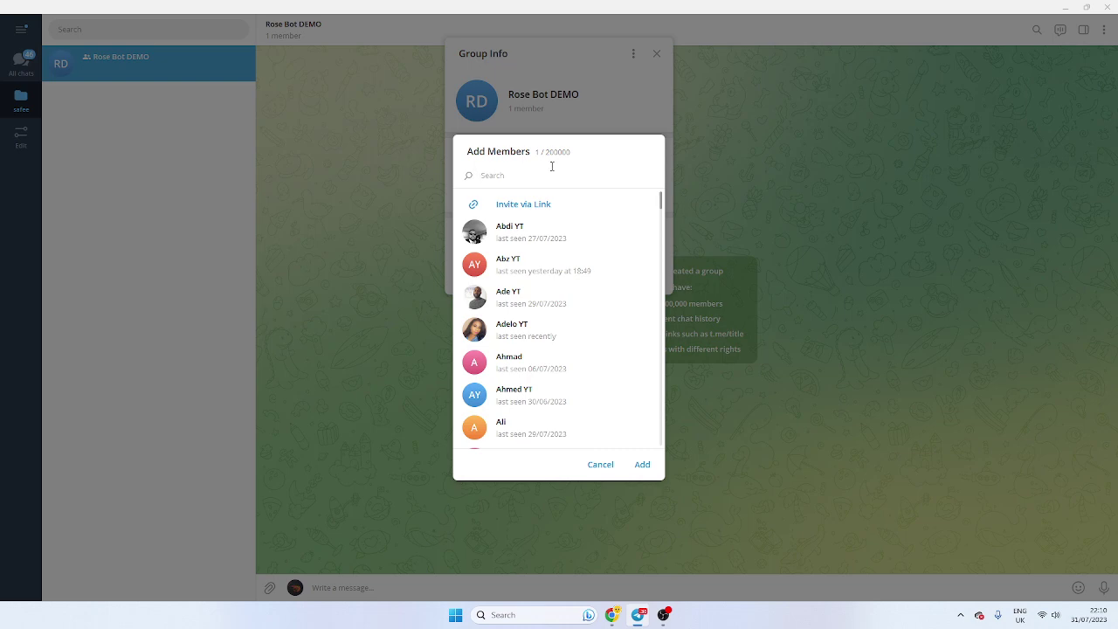
type("rose")
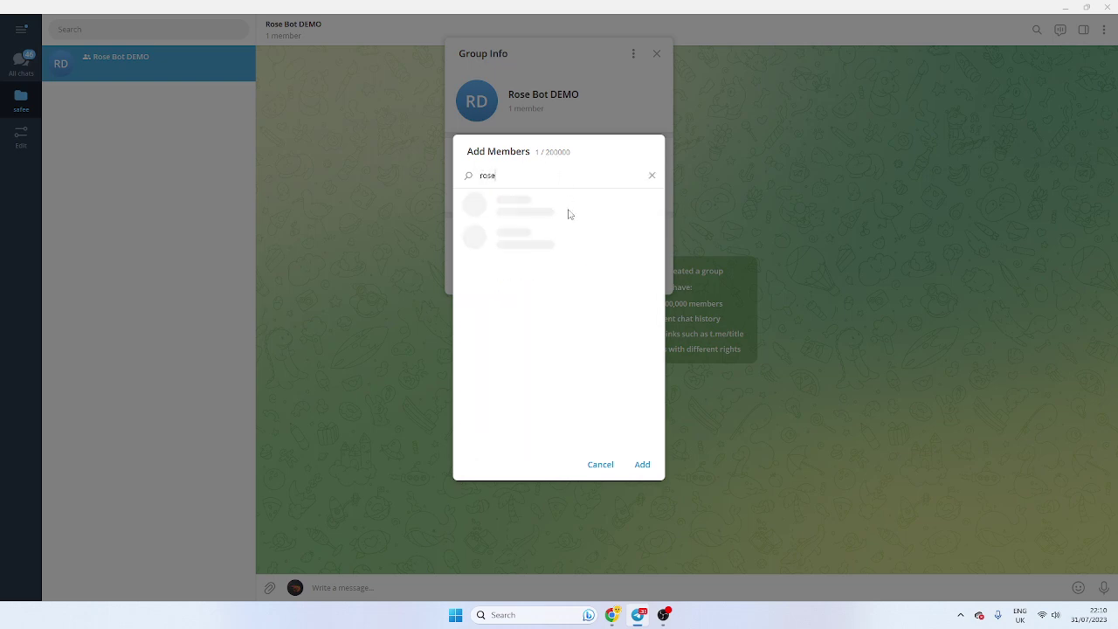
left_click(566, 212)
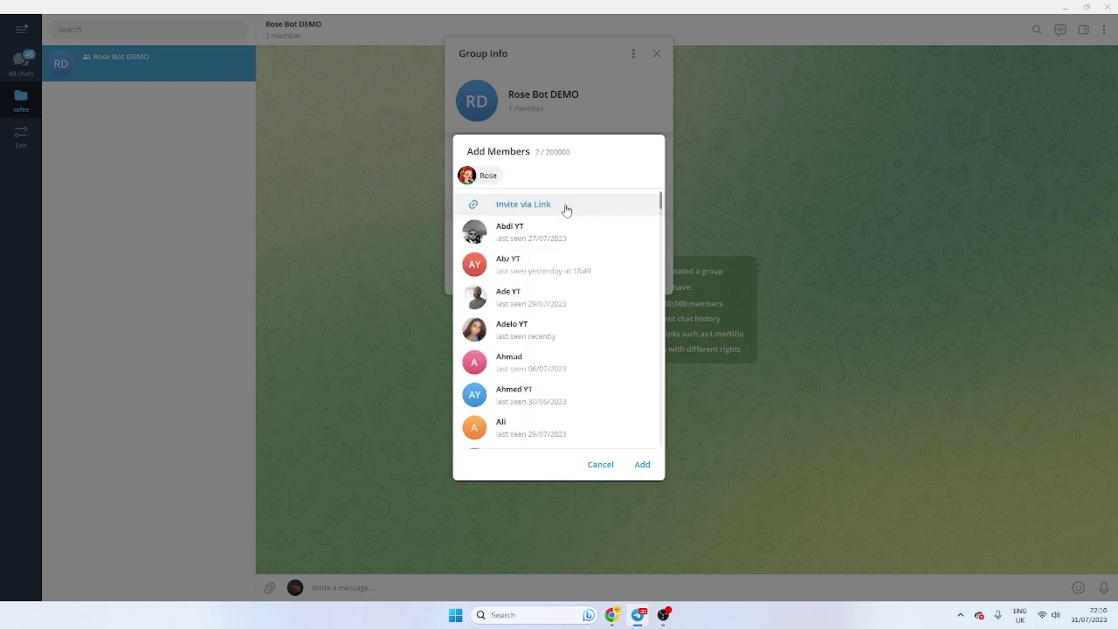
left_click(642, 465)
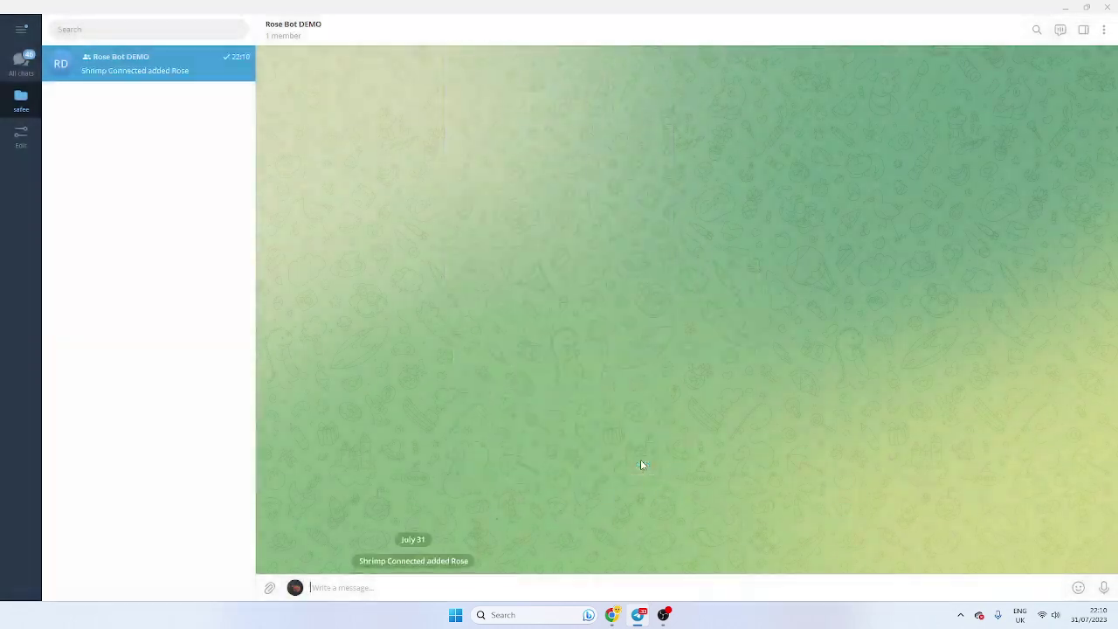
View the Rose bot's profile from the group's member list, and promote the bot to admin with the default rights.
left_click(399, 34)
right_click(543, 307)
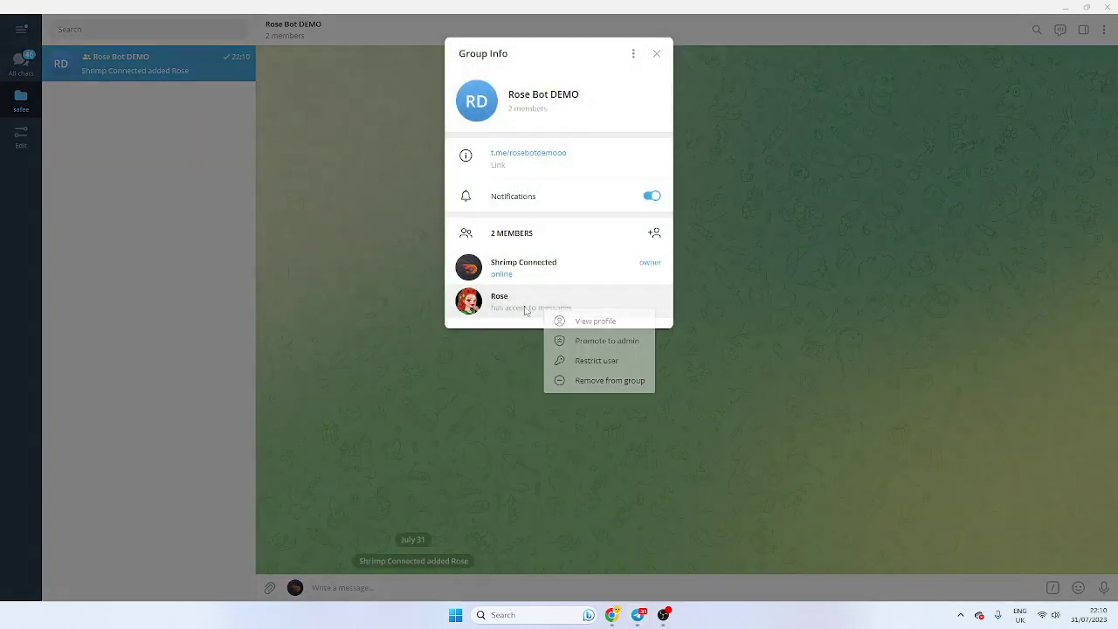
left_click(526, 310)
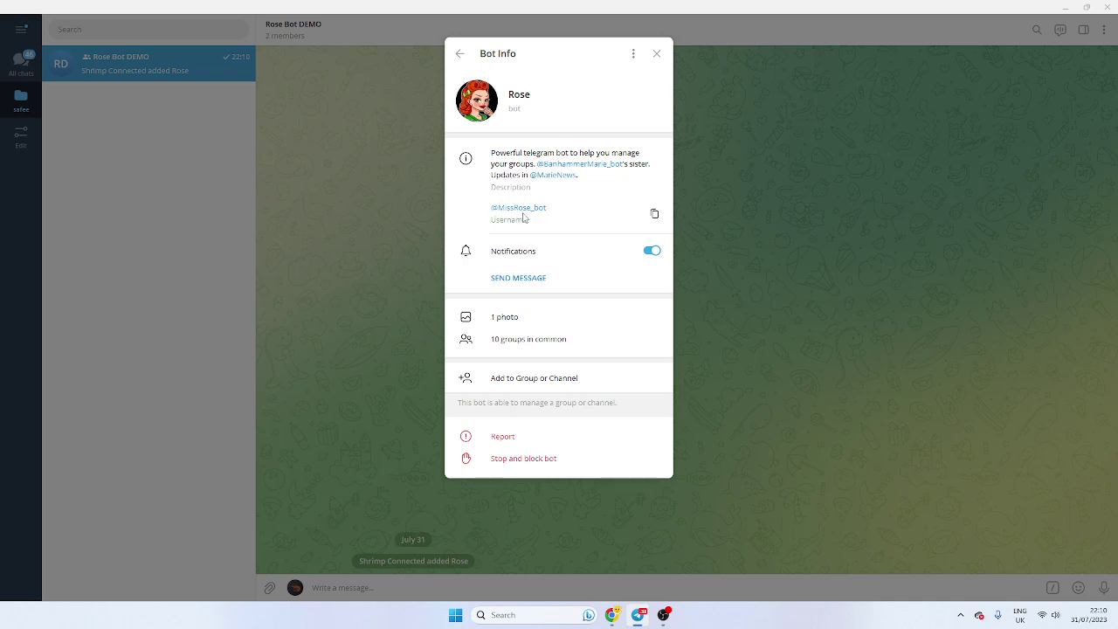
left_click(464, 60)
right_click(550, 299)
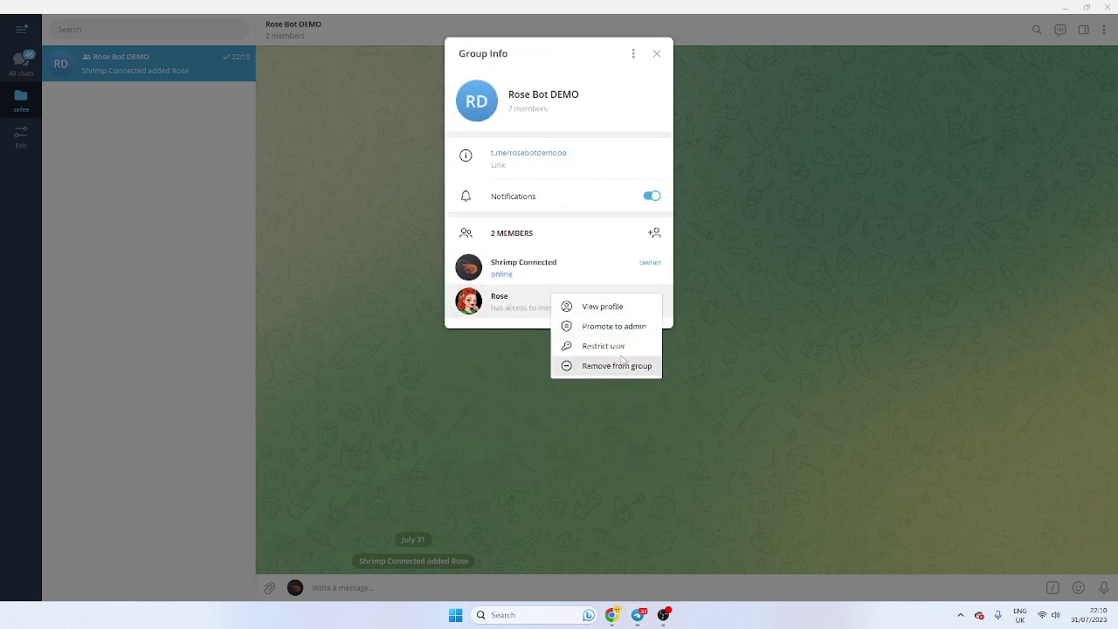
left_click(619, 327)
left_click(647, 510)
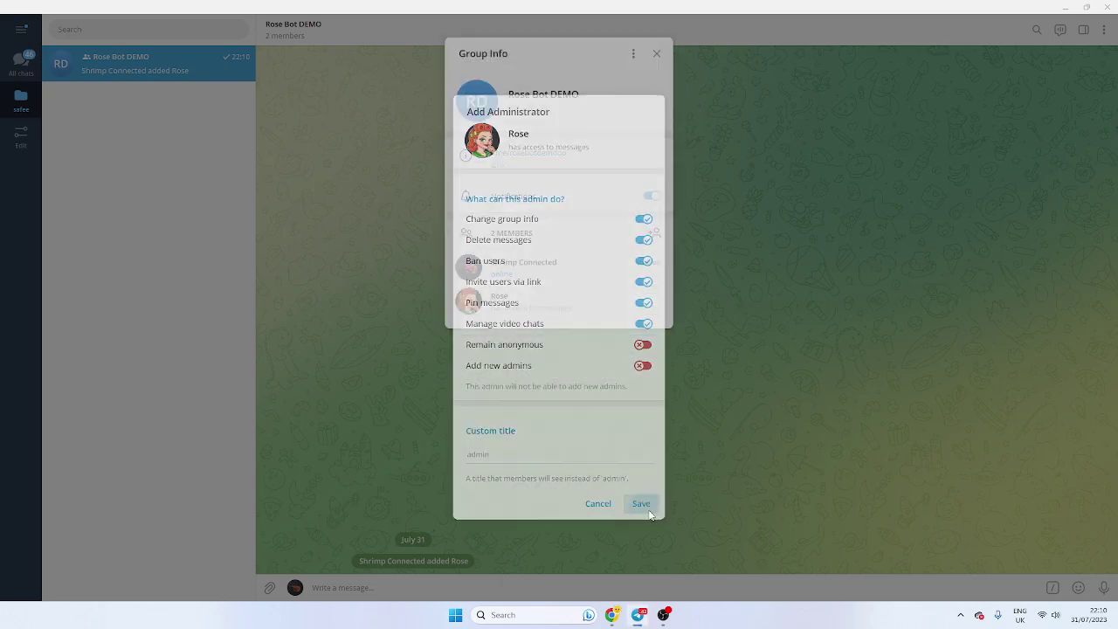
Return to the group chat and enable captchas for new members by sending "/captcha on".
left_click(447, 539)
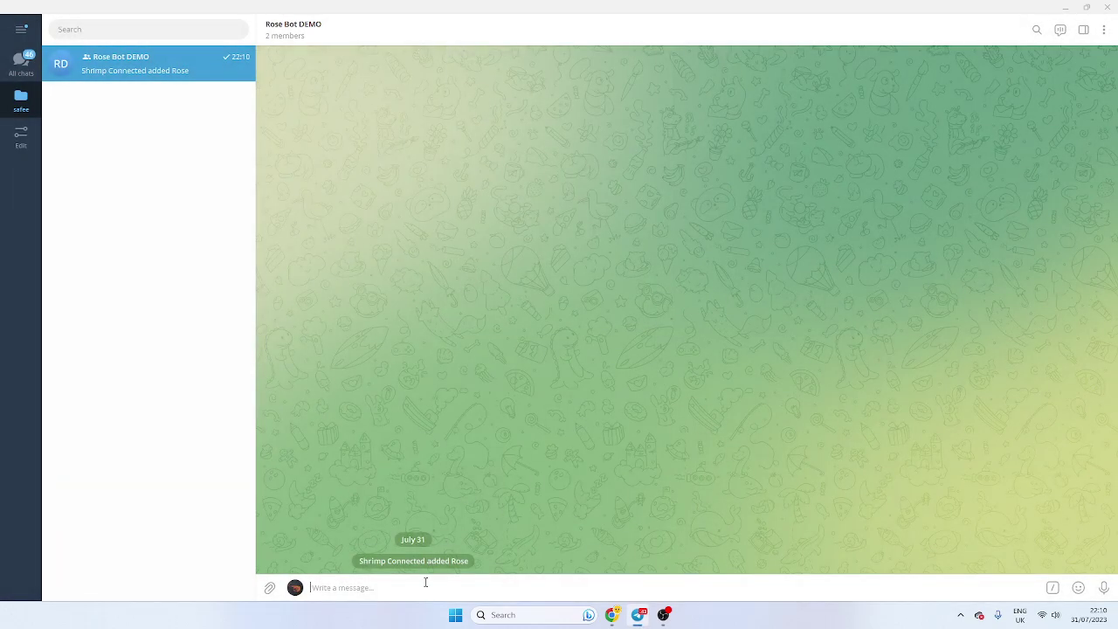
type("/captc")
key("BackSpace")
type("ptcha on")
key("Return")
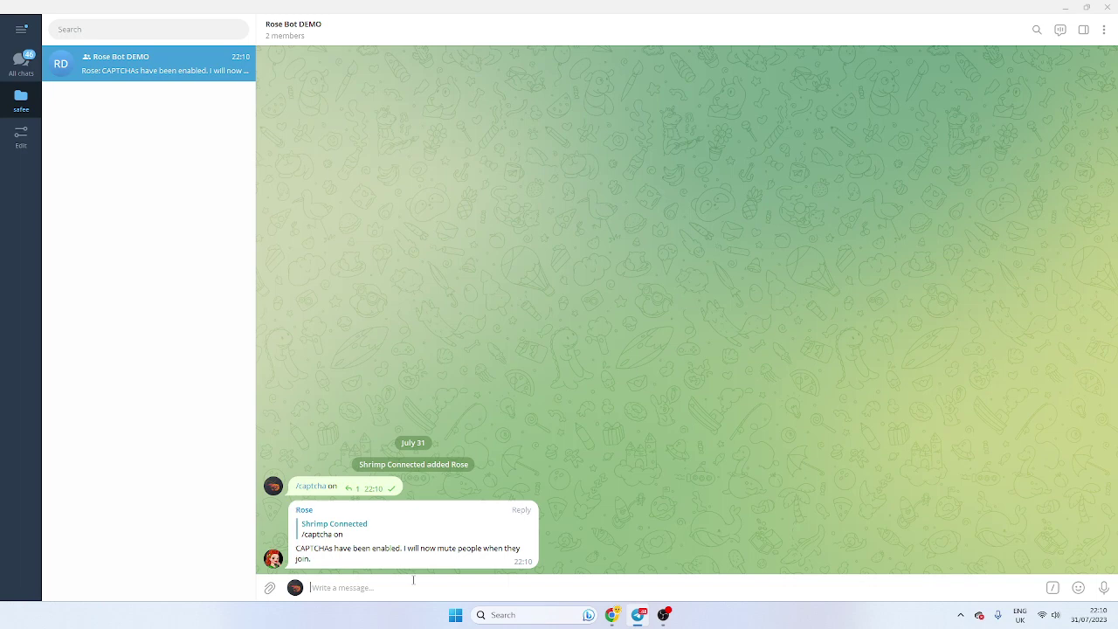
type("/setwelcome Hello")
key("BackSpace")
key("BackSpace")
key("BackSpace")
key("BackSpace")
key("BackSpace")
key("BackSpace")
key("BackSpace")
key("BackSpace")
key("BackSpace")
key("BackSpace")
key("BackSpace")
key("BackSpace")
key("BackSpace")
key("BackSpace")
key("BackSpace")
key("BackSpace")
key("BackSpace")
Switch the bot's welcome messages on, off and on again with the "/welcome on" and "/welcome off" commands.
type("/welcome on")
key("Return")
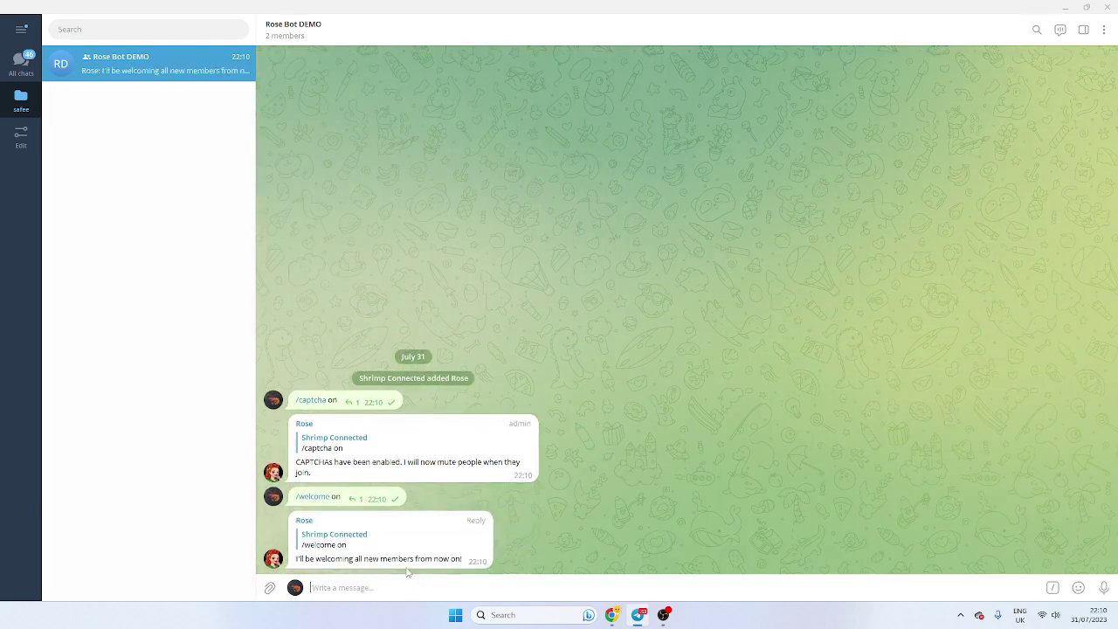
mouse_move(391, 557)
type("/welcome off")
key("Return")
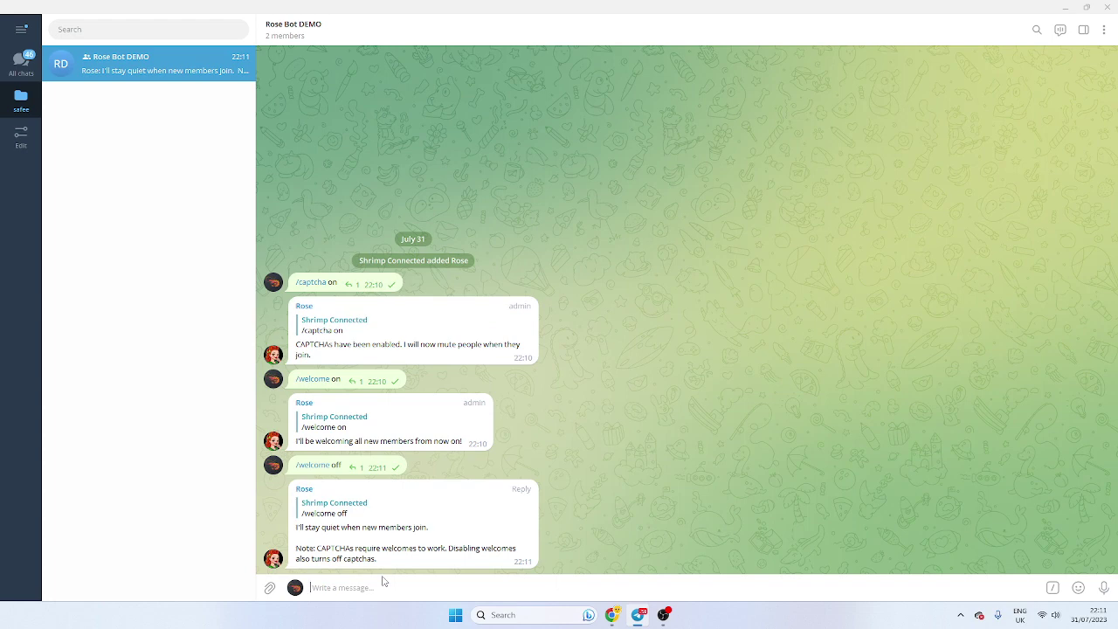
type("/welcome on")
key("Return")
Set the group's welcome message by sending "/setwelcome Hello {username} welcome to our group.".
type("/set")
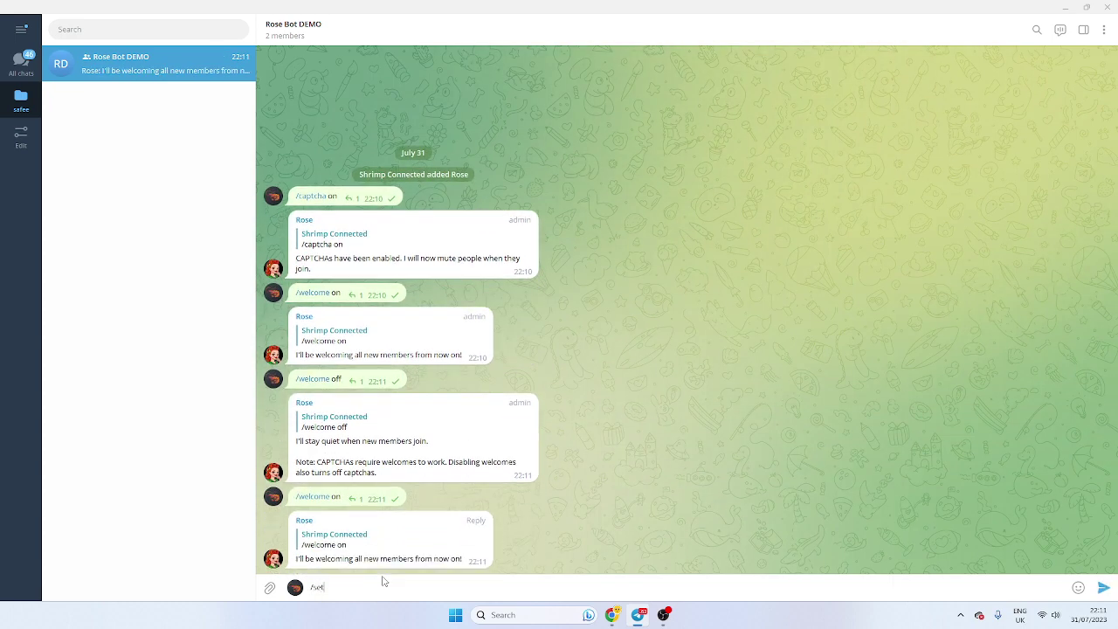
type("welcome Hello")
type("{username} welcome to our group.")
key("Return")
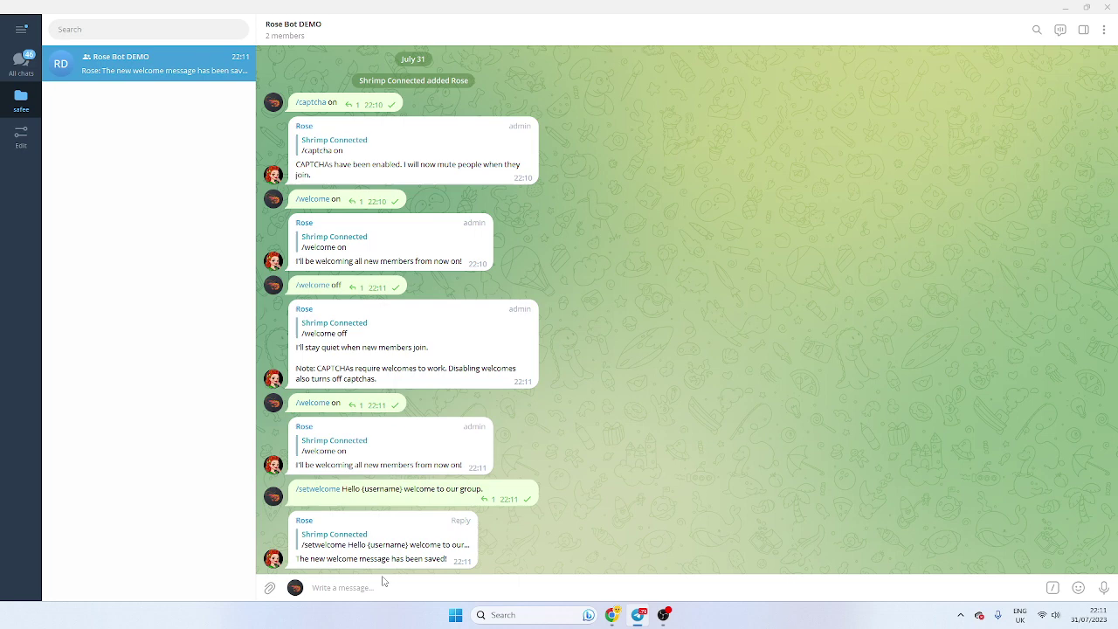
Disable the message for departing members by sending "/goodbye off".
type("/goobye")
key("BackSpace")
key("BackSpace")
type("bye off")
key("Return")
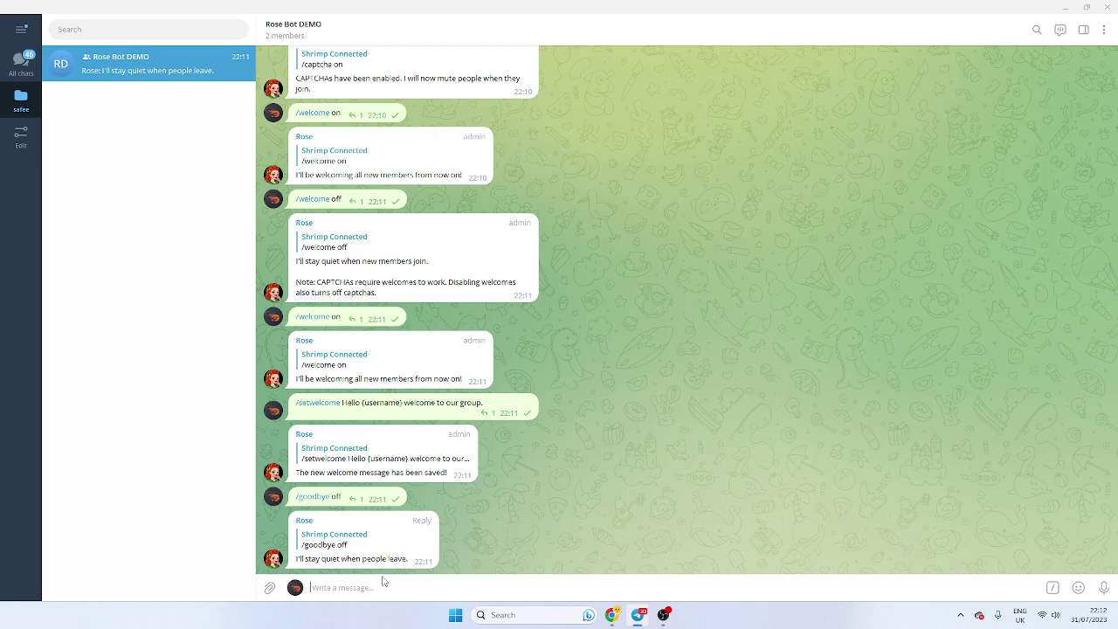
Create a filter that replies 0xxx to /ca by sending "/filter /ca 0xxx", and test it by sending "/ca".
type("/filter /ca 0xxx")
key("Return")
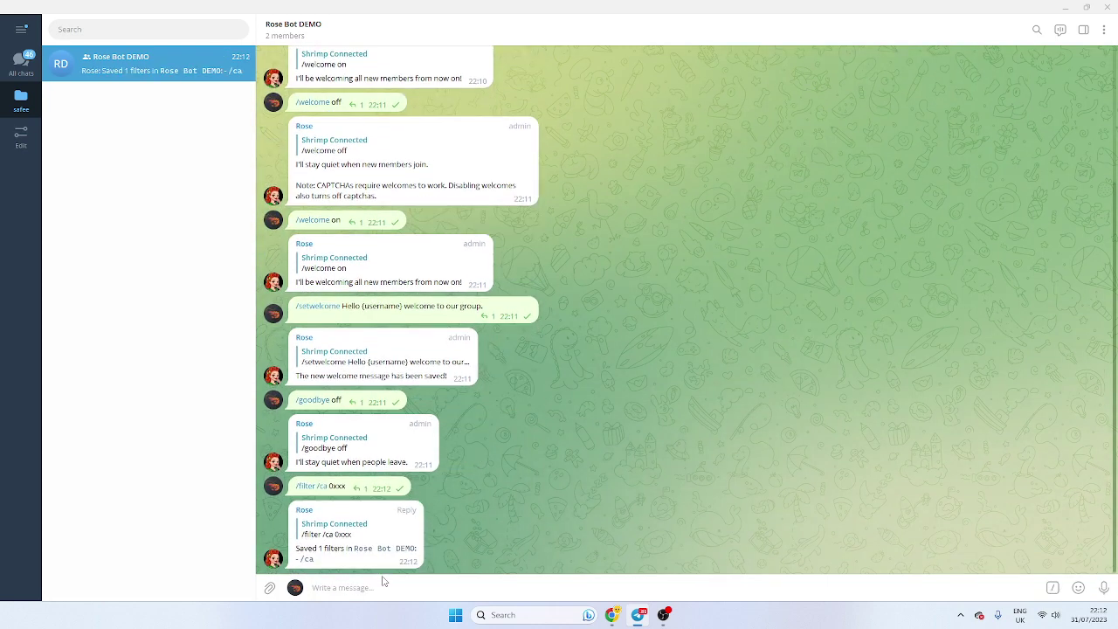
type("/")
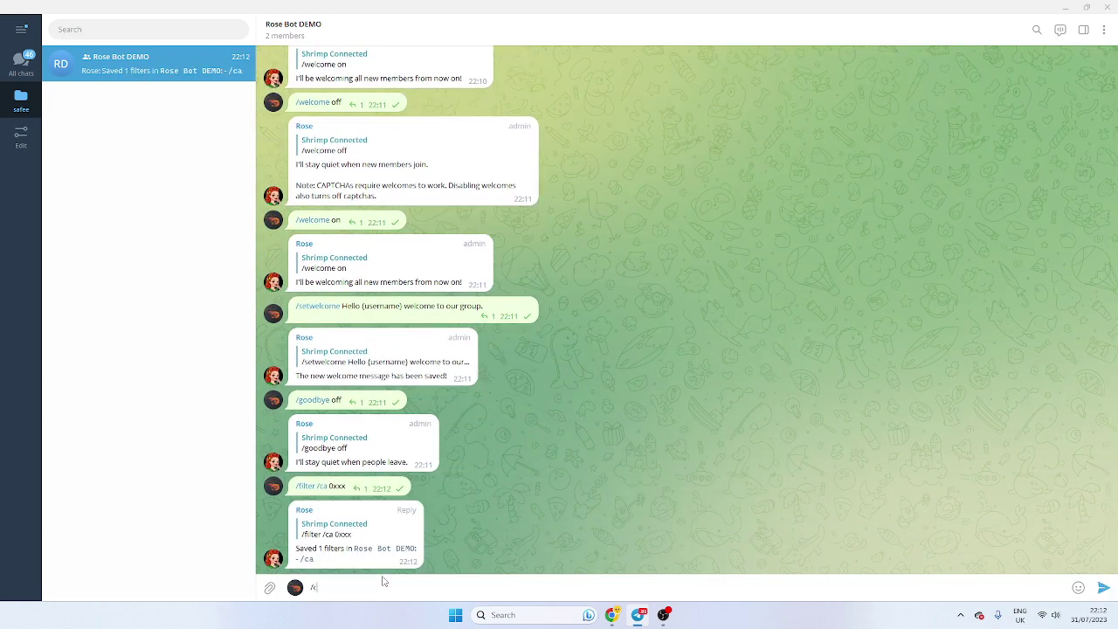
type("ca")
key("Return")
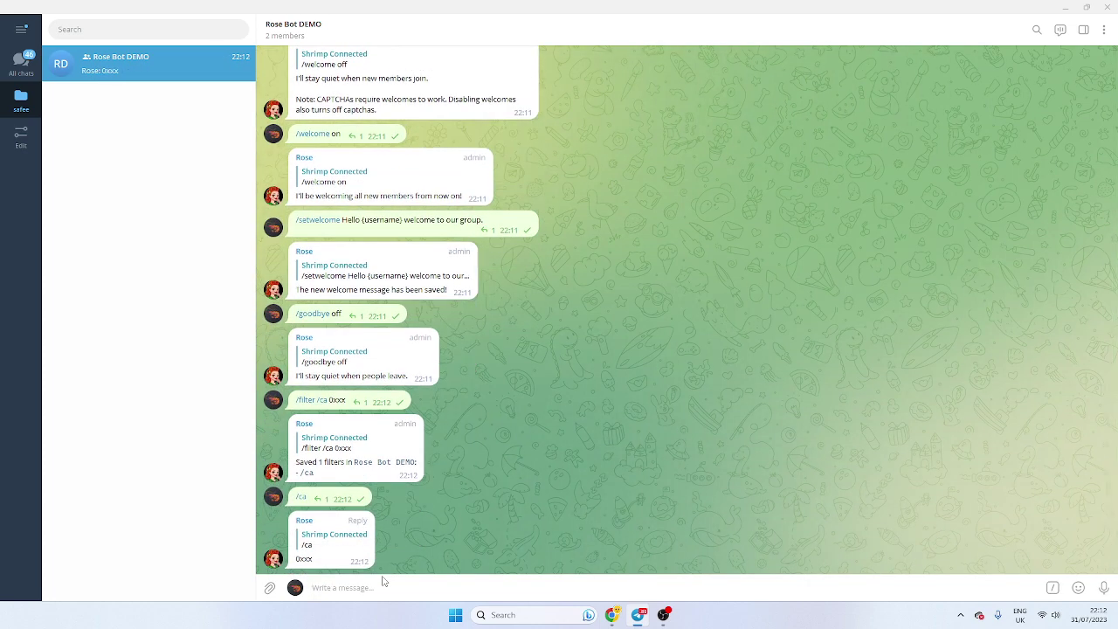
Remove the /ca filter by sending "/stop /ca", and send "/ca" again to check the removal.
type("/stop /ca")
key("Return")
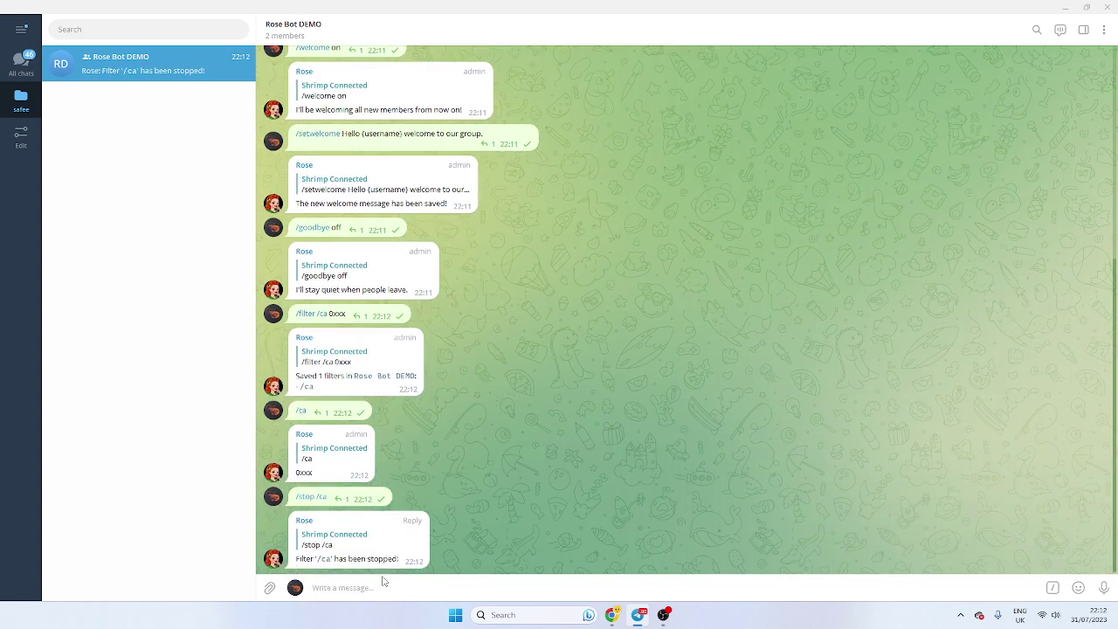
type("/ca")
key("Return")
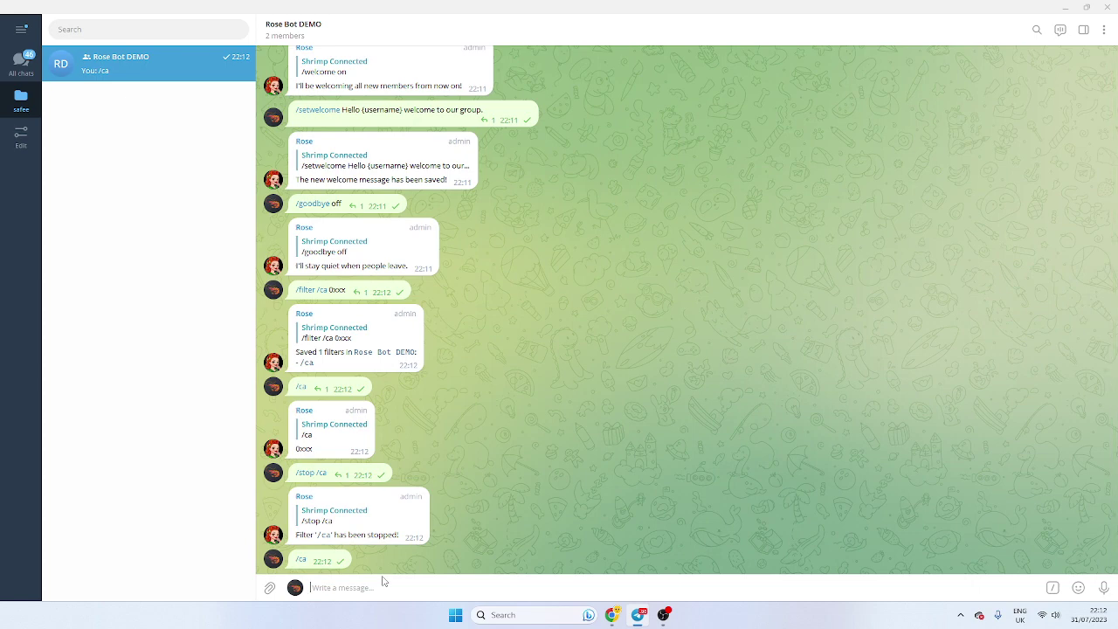
Try to create a /chart filter without reply content by sending "/filter /chart".
type("/cha")
key("BackSpace")
key("BackSpace")
key("BackSpace")
type("filter /chart")
key("Return")
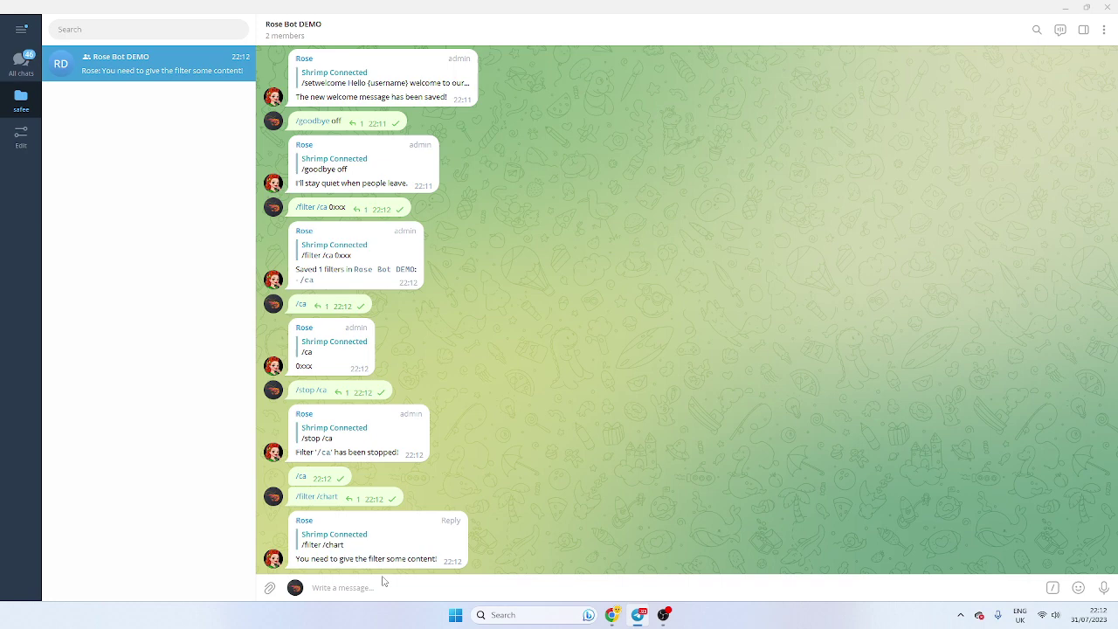
Create a filter that replies poocoin to /chart with "/filter /chart poocoin", and test it by sending "/chart".
type("/filter /cha")
type("rt")
type(" poor")
type("oin")
key("Return")
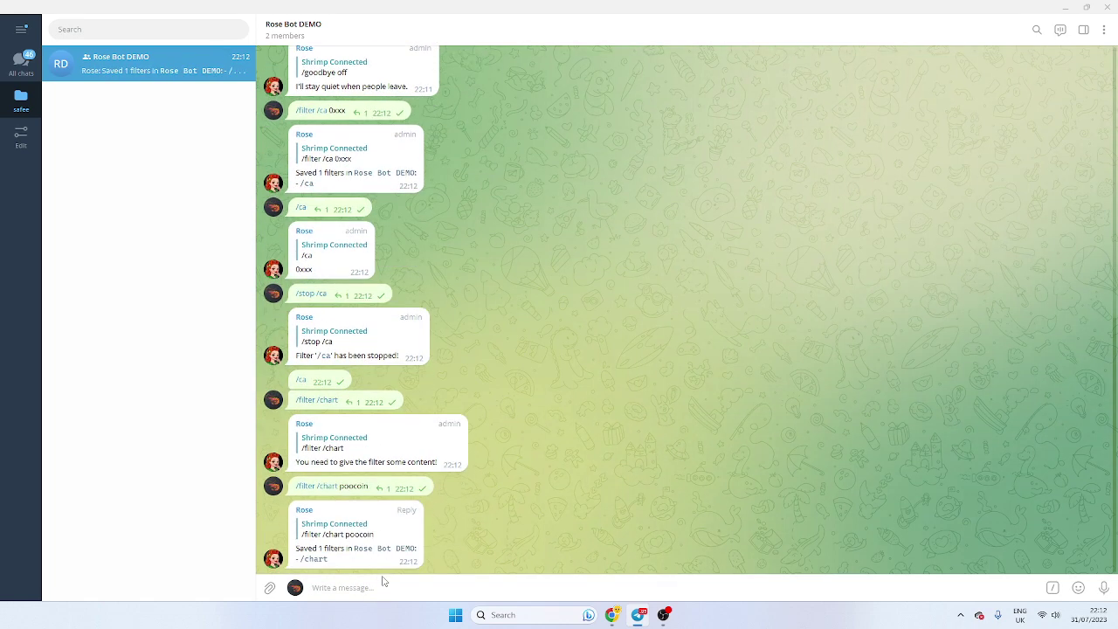
type("/chart")
key("Return")
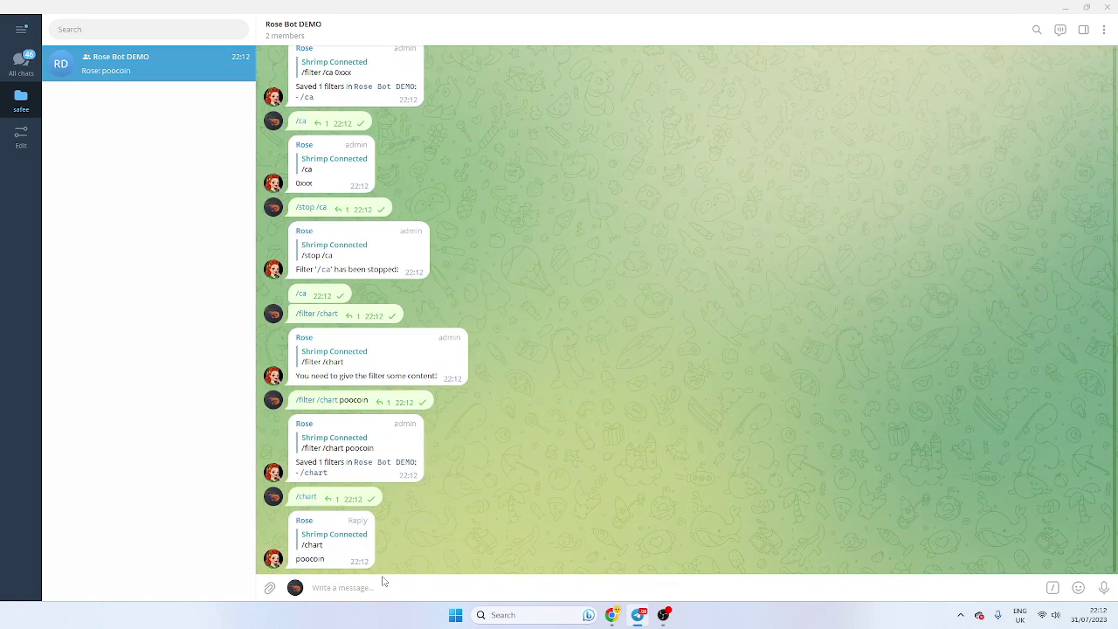
List the group's active filters by sending "/filters".
type("/")
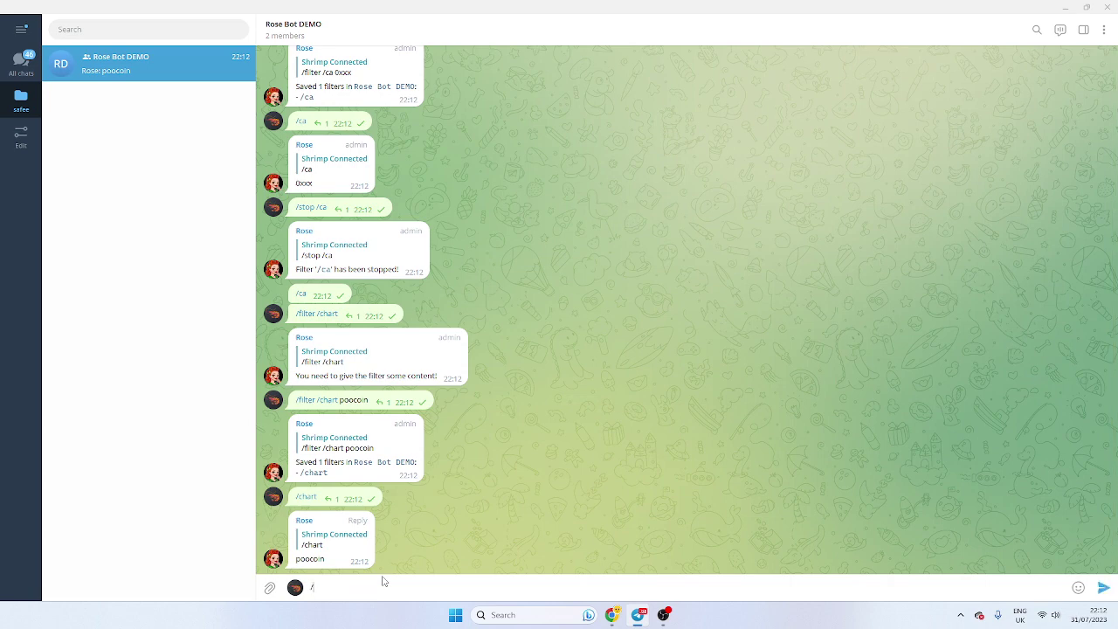
type("filters")
key("Return")
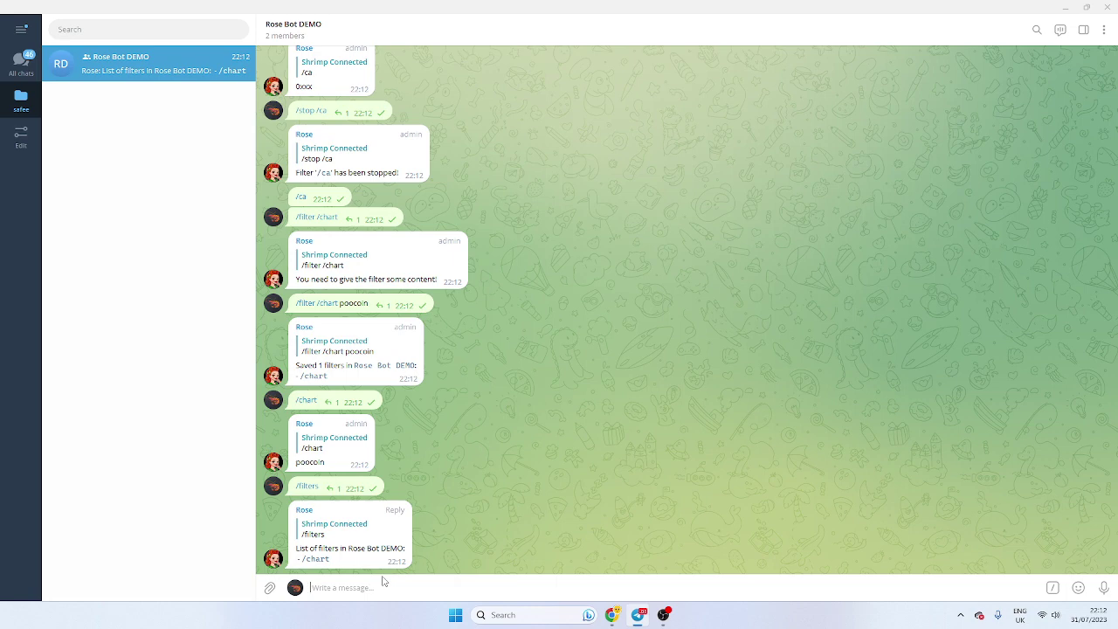
Lock all message types in the group with "/lock all", and release them with "/unlock all".
type("/lock all")
key("Return")
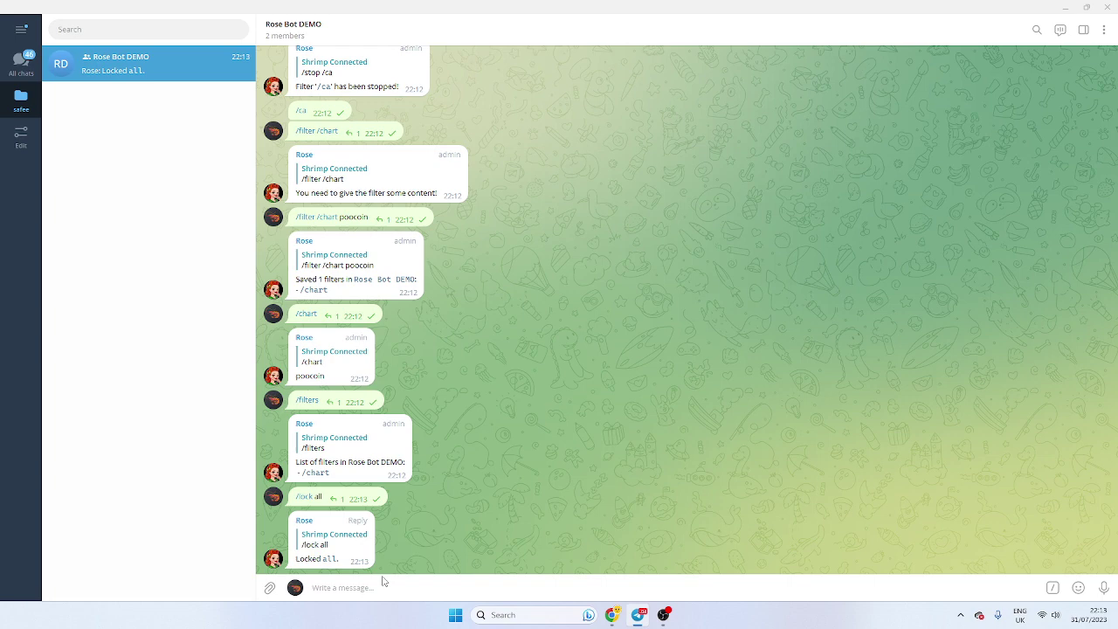
type("/unlock all")
key("Return")
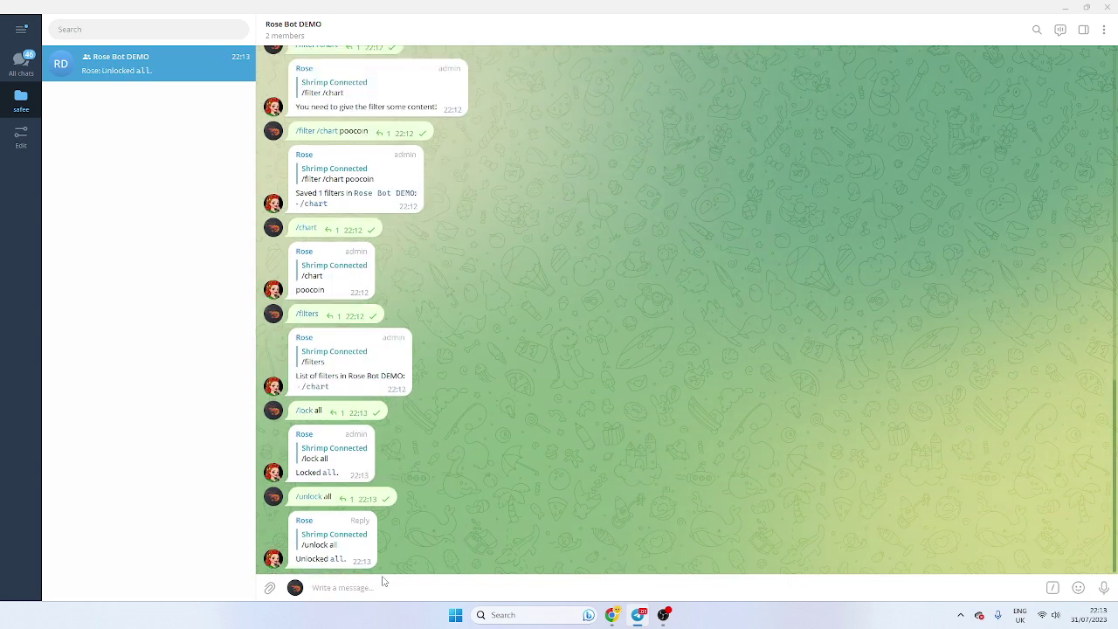
Lock links in the group by sending "/lock url".
type("/")
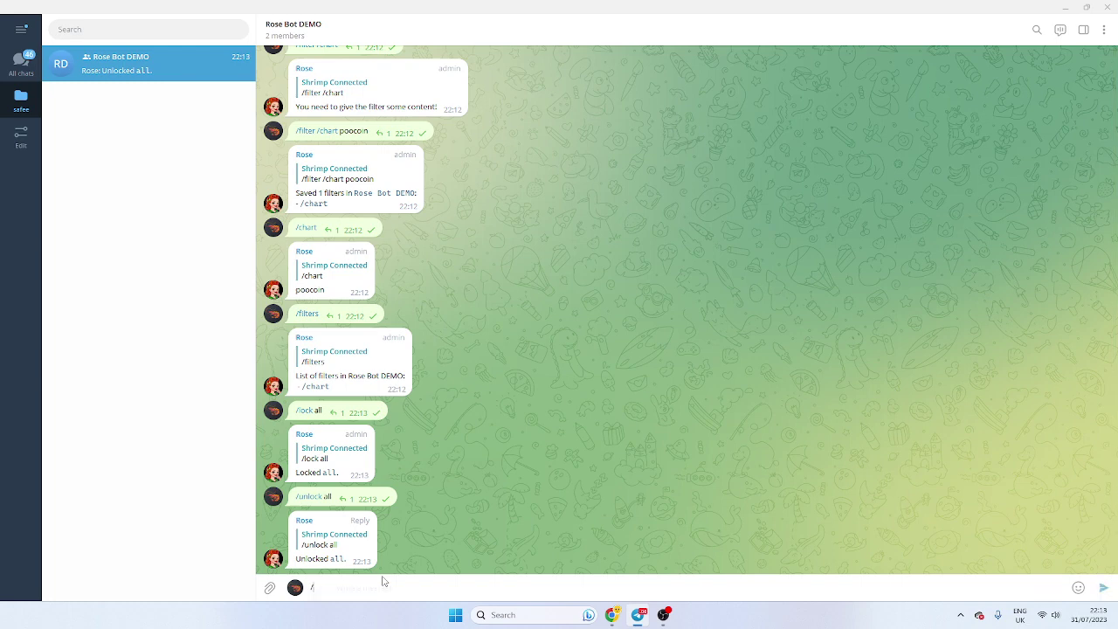
type("lock url")
key("Return")
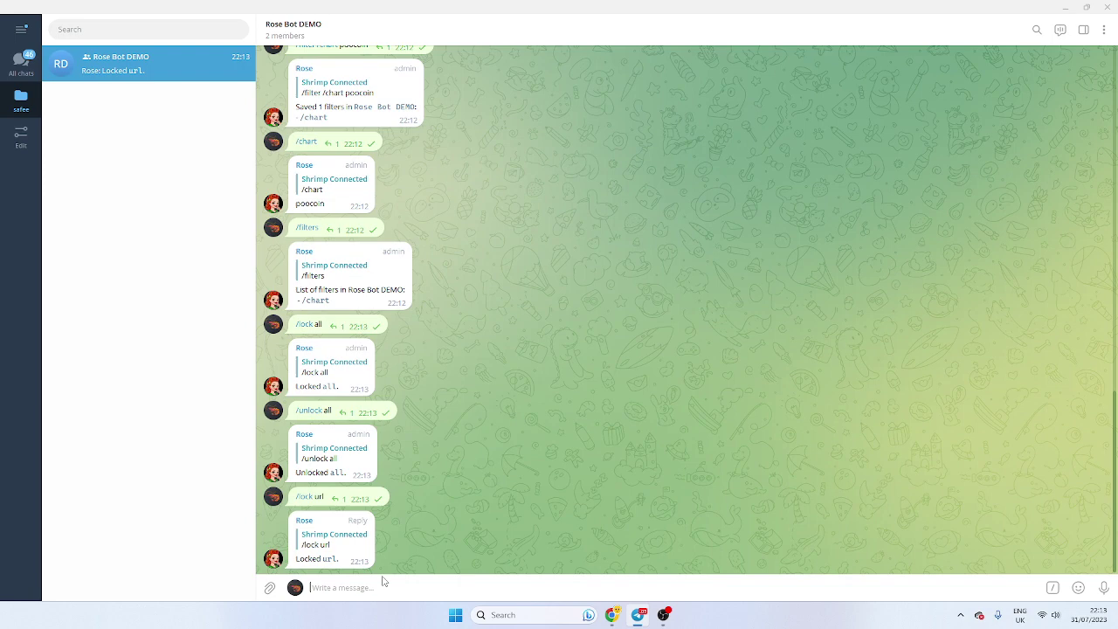
Lock GIFs in the group by sending "/lock gif".
type("/lock im")
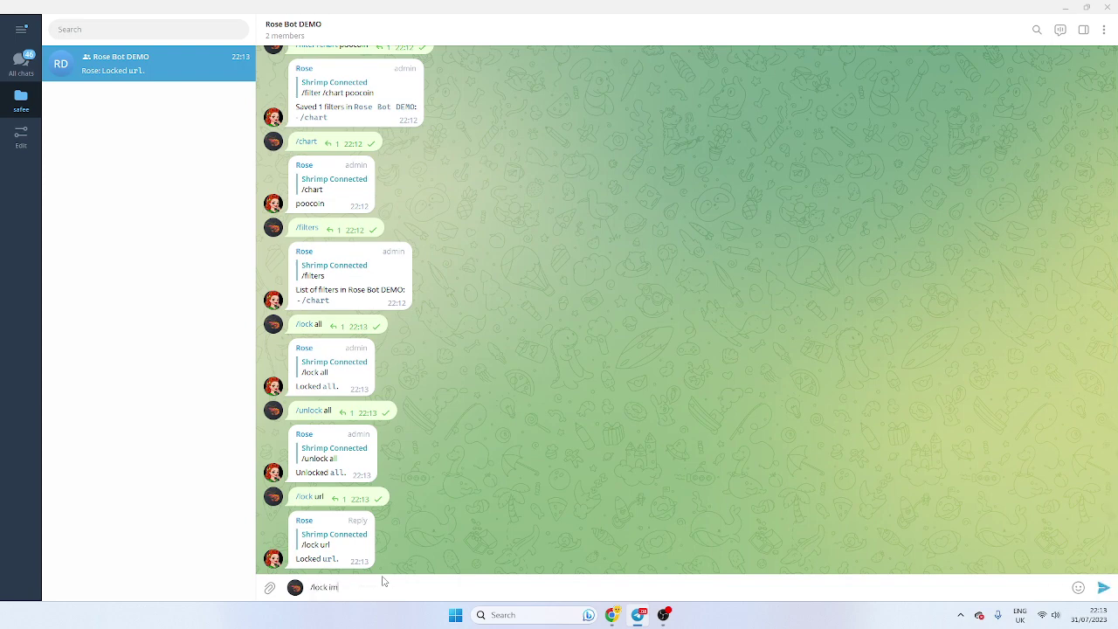
type("ages")
key("BackSpace")
key("BackSpace")
key("BackSpace")
key("BackSpace")
key("BackSpace")
key("BackSpace")
type("gif")
key("Return")
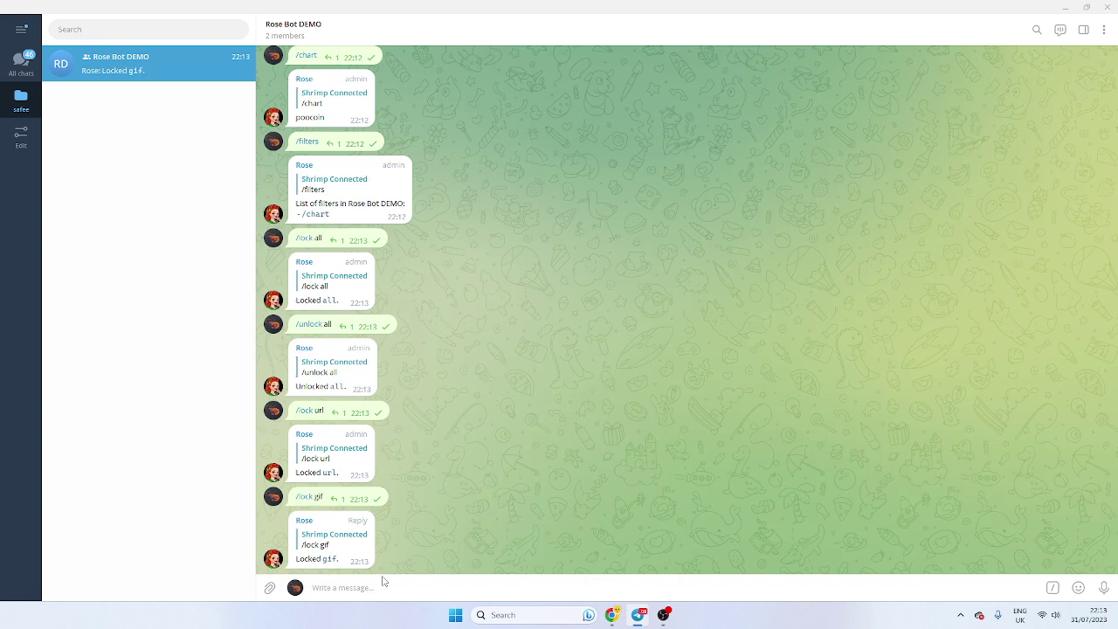
left_click_drag(325, 410, 305, 410)
left_click(337, 413)
Add the word cakemoon to the group's blocklist by sending "/blacklist cakemoon".
type("/")
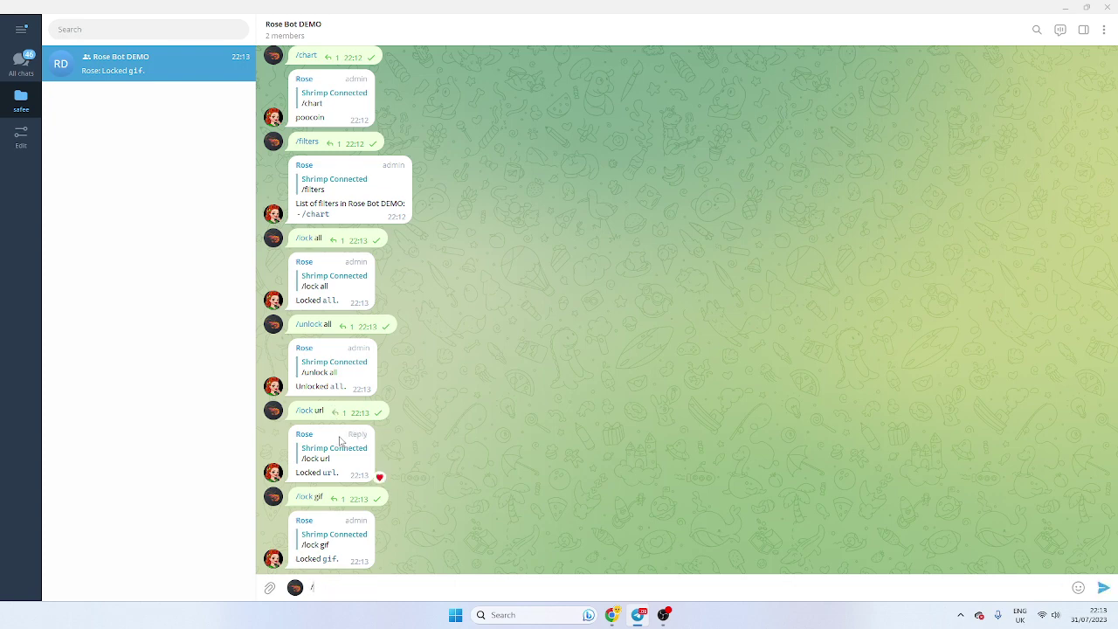
type("blacklist cakemoon")
key("Return")
Test the blocklist by sending the message "cakemoon" in the group.
type("/ake")
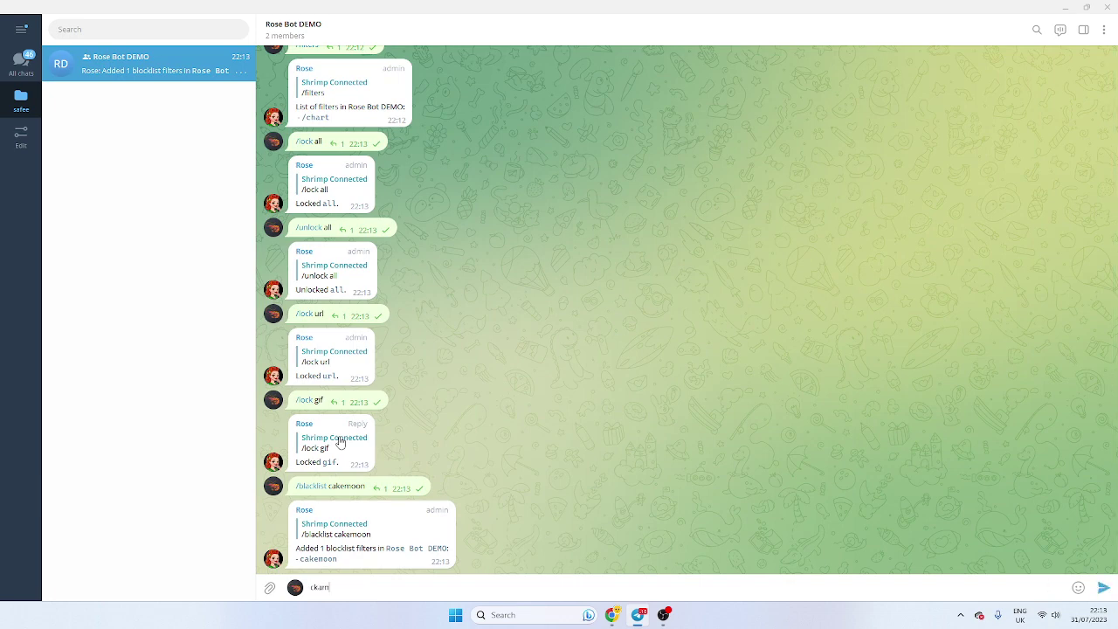
key("BackSpace")
key("BackSpace")
key("BackSpace")
type("akemoon")
key("Return")
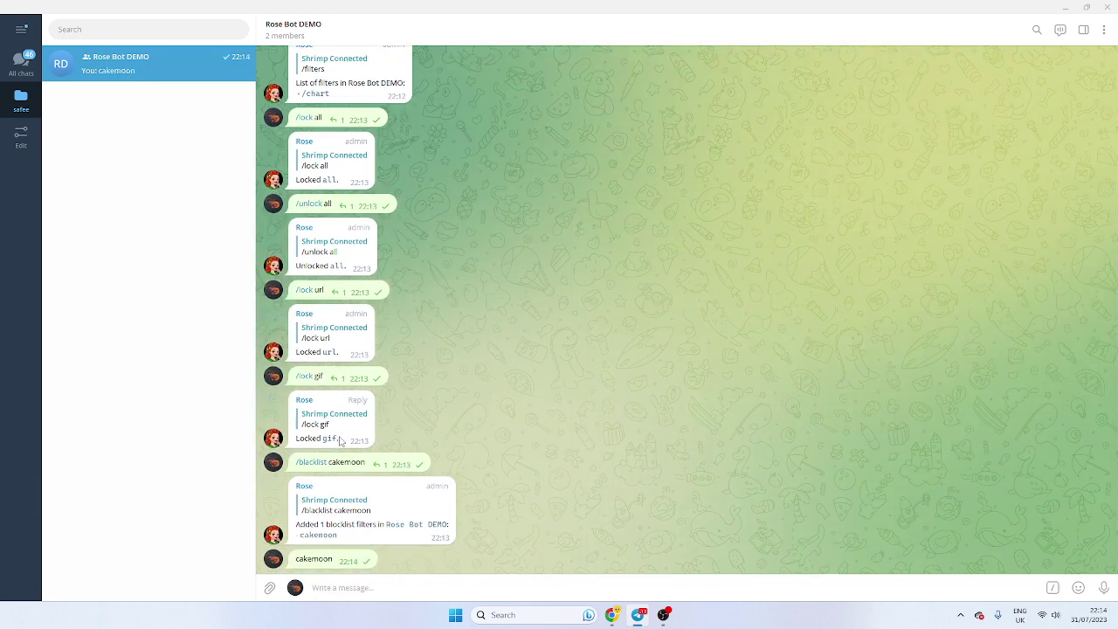